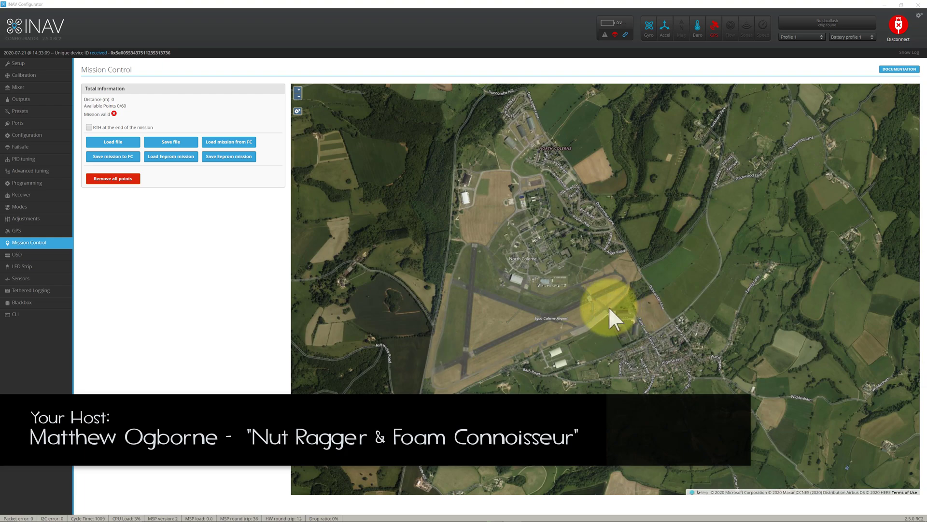
Step: Place six waypoints looping from the southwest runway end around Colerne airfield, totalling 4459.860 m
scroll(601, 311, "down", 3)
scroll(595, 331, "up", 4)
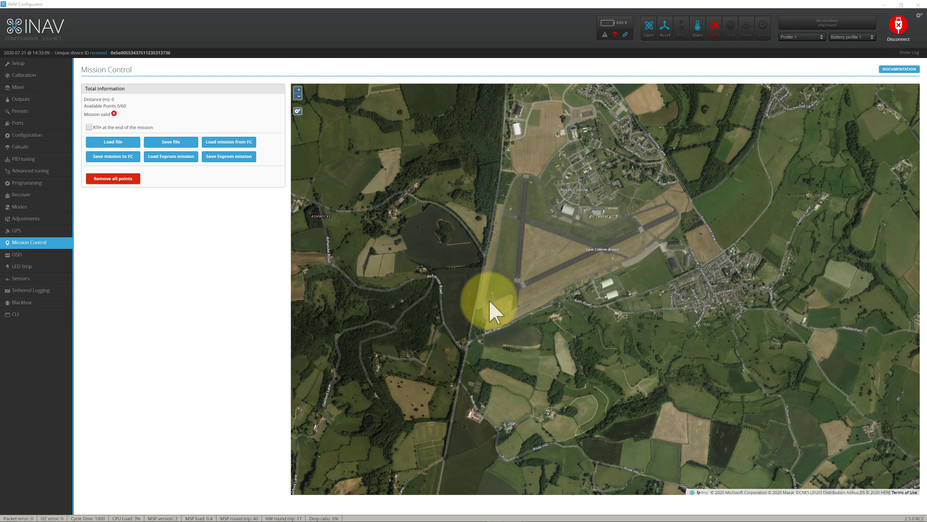
left_click(489, 299)
left_click(672, 215)
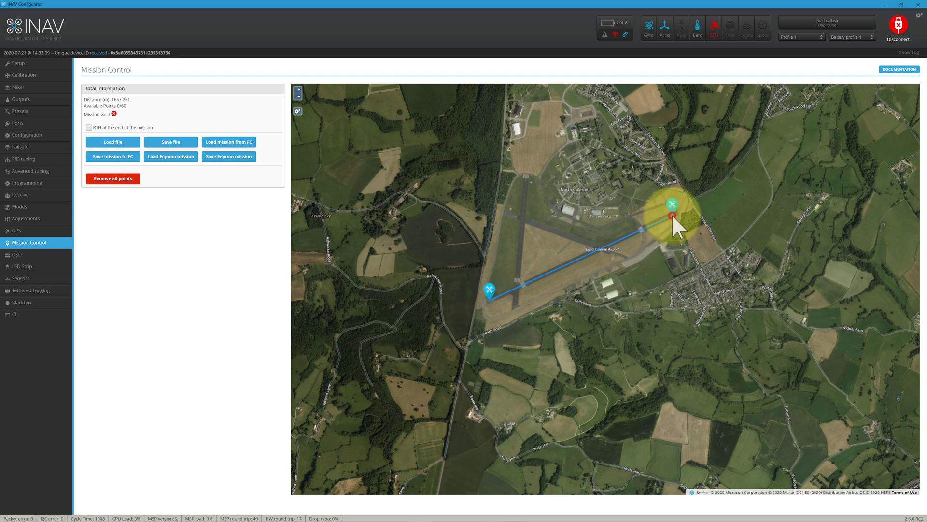
left_click(607, 250)
left_click(509, 213)
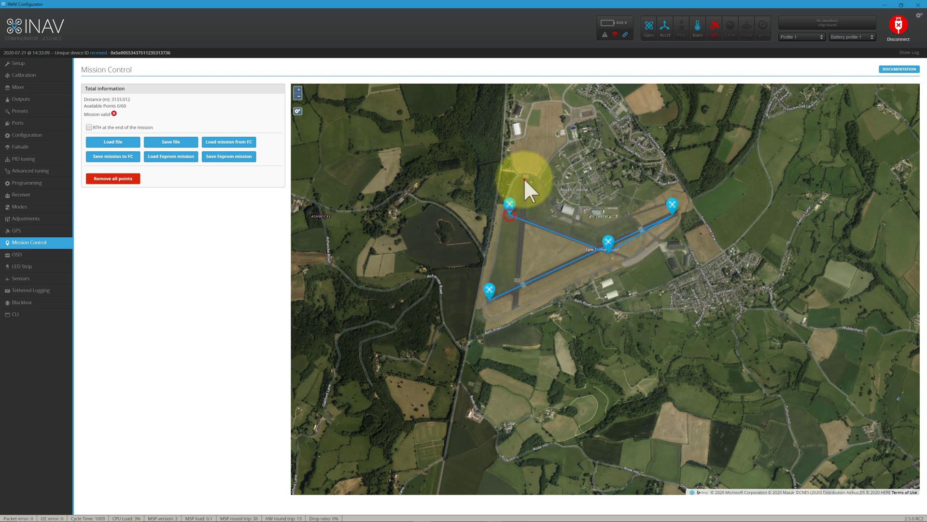
left_click(524, 179)
left_click(516, 302)
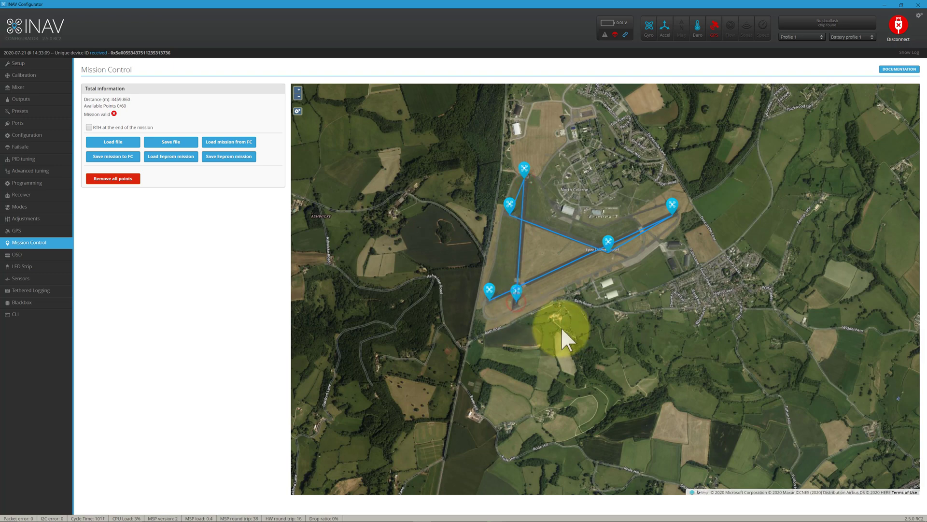
left_click_drag(593, 317, 591, 336)
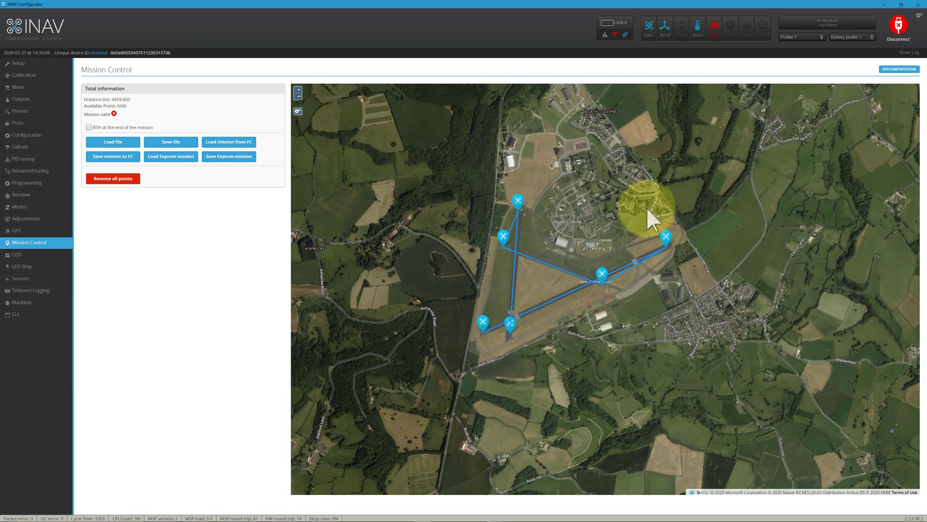
scroll(546, 292, "down", 1)
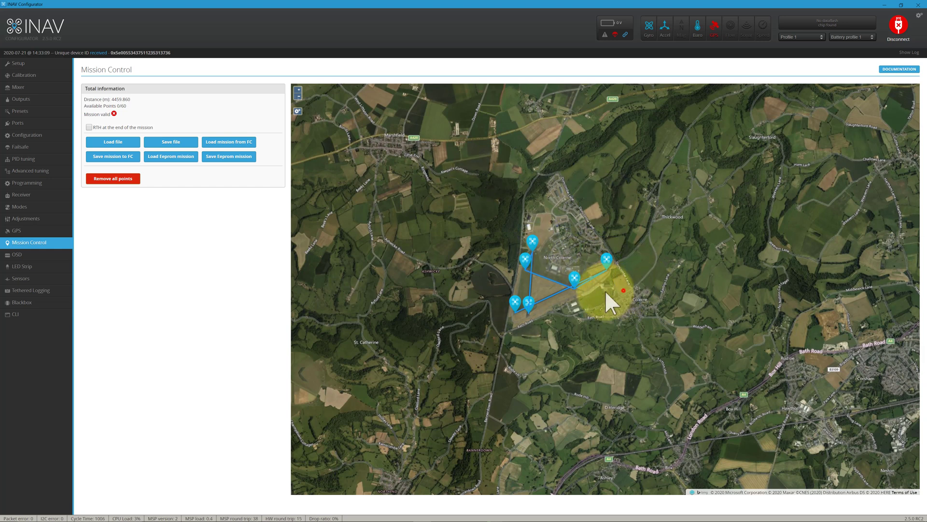
left_click_drag(623, 290, 603, 292)
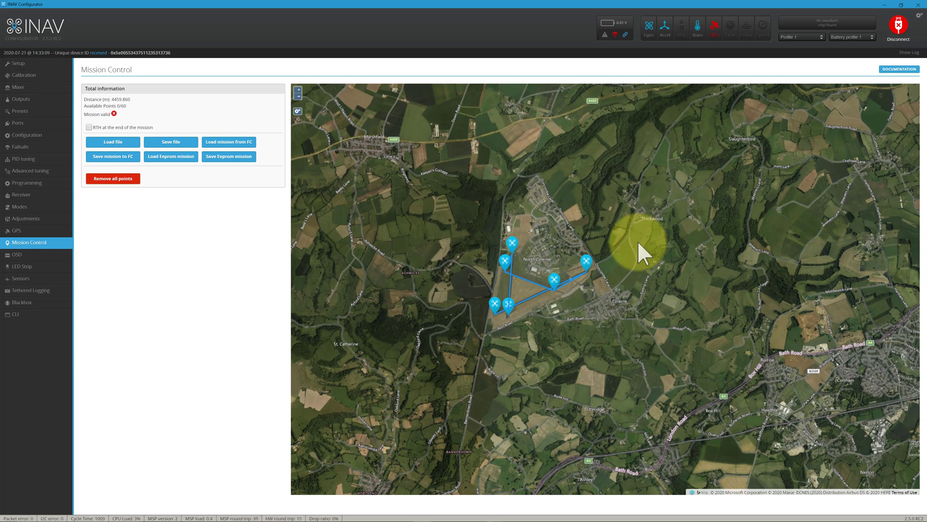
Step: Set the map provider to OpenStreetMap with an empty Map API key, then disconnect
left_click(918, 15)
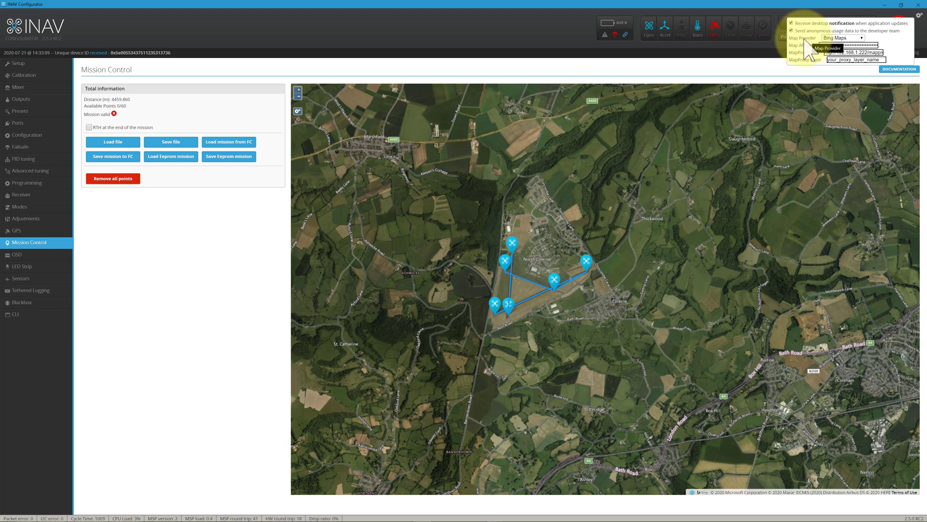
left_click(856, 39)
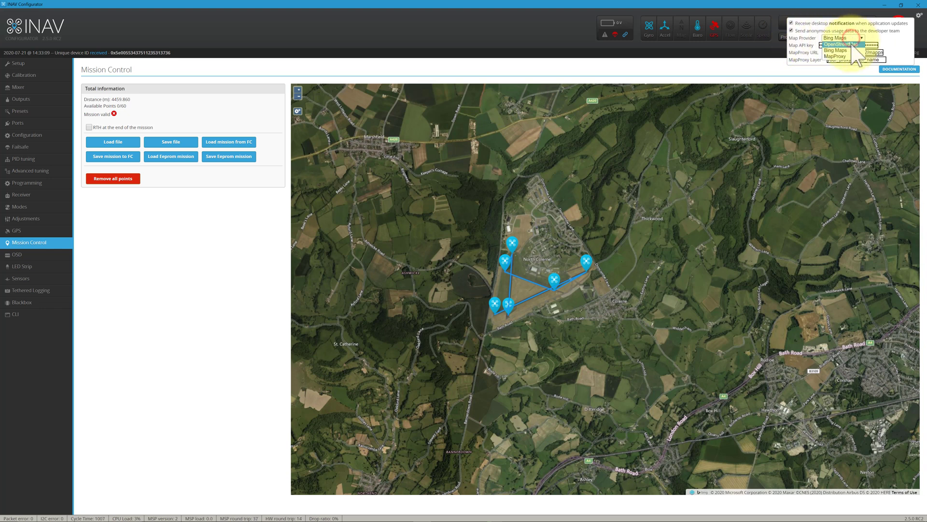
left_click(852, 45)
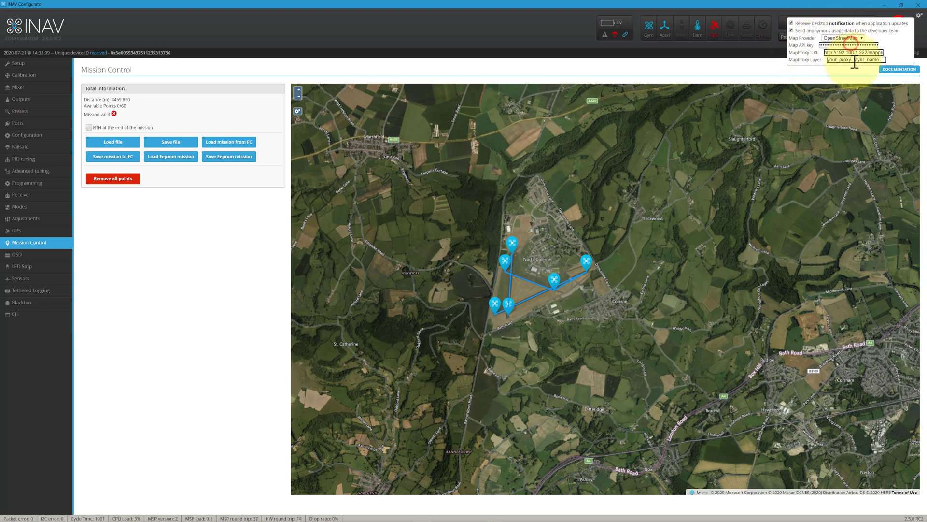
double_click(858, 45)
key("BackSpace")
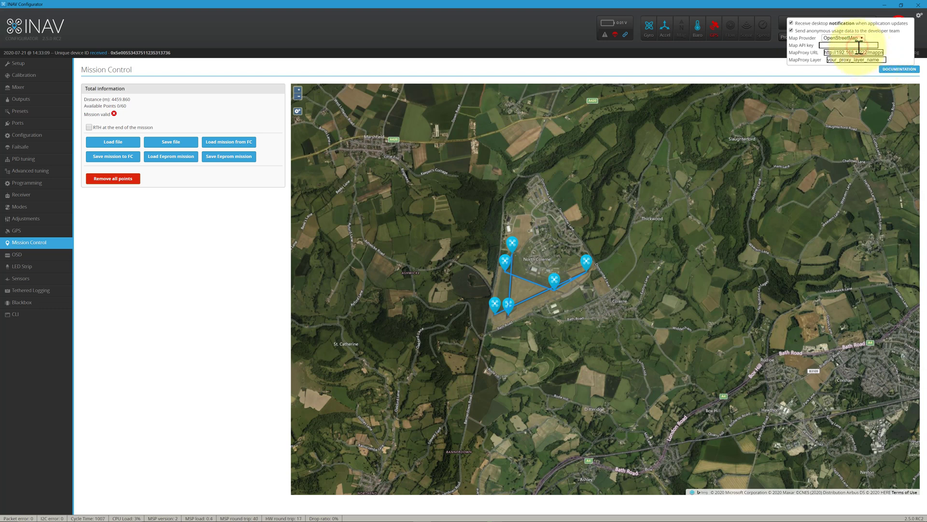
left_click(918, 16)
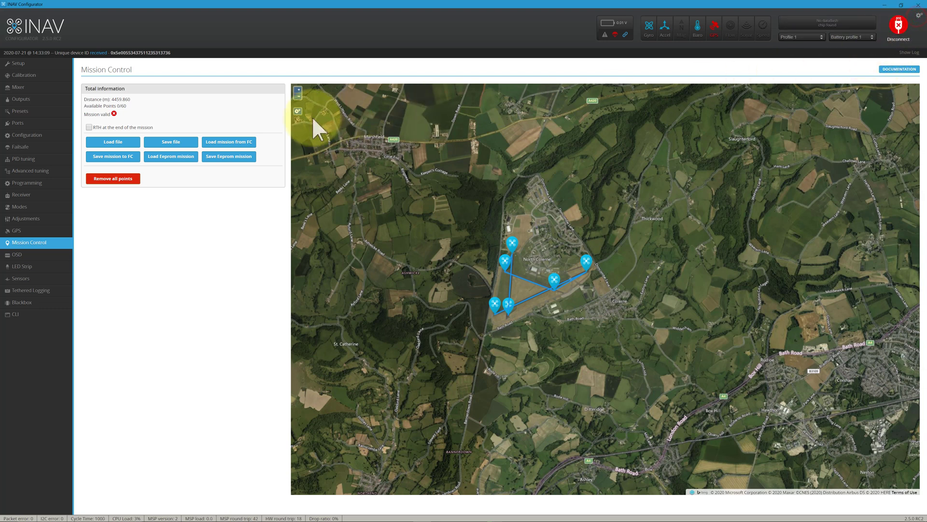
left_click(897, 26)
Step: Reconnect, open Mission Control, and place waypoints around Colerne airfield totalling 4698.951 m
left_click(899, 36)
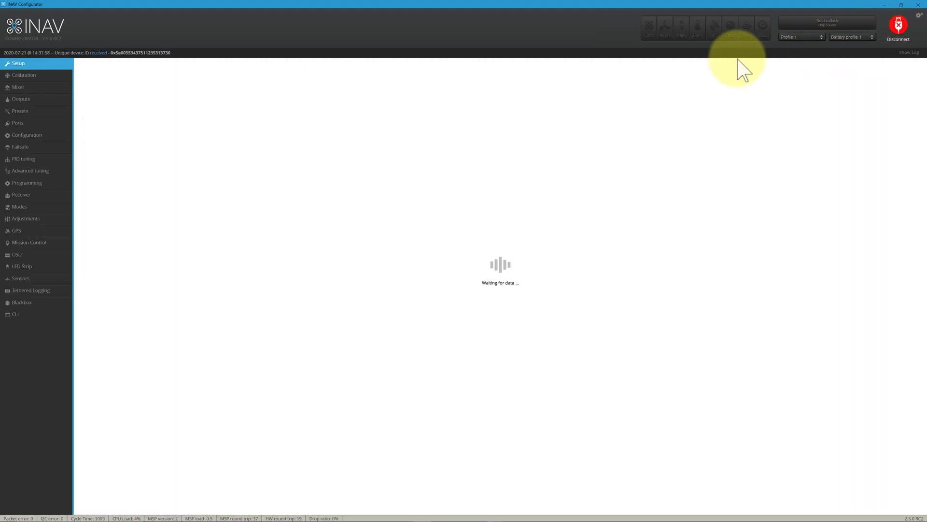
left_click(26, 242)
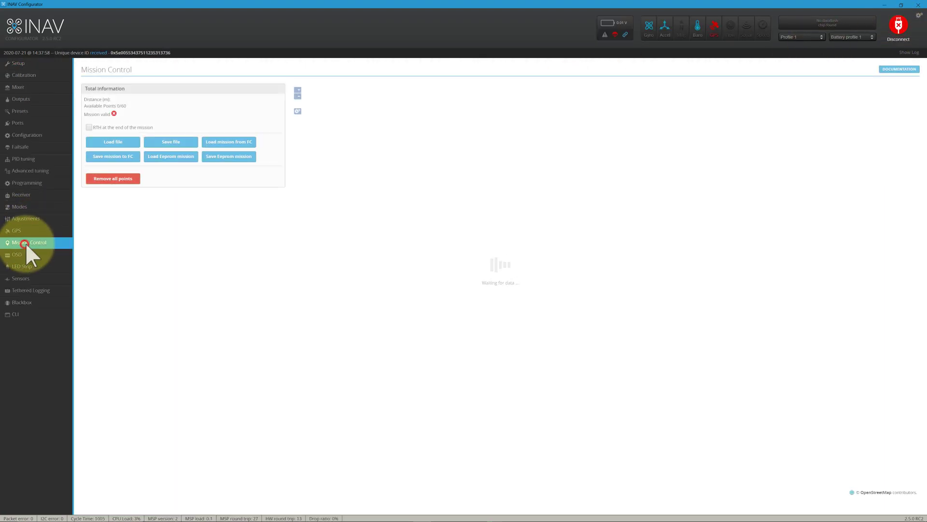
scroll(532, 294, "up", 1)
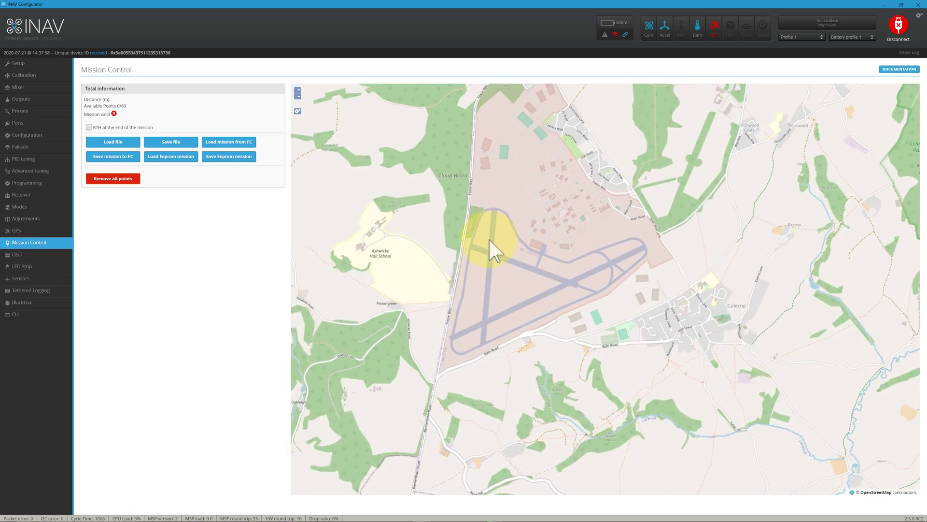
left_click(462, 329)
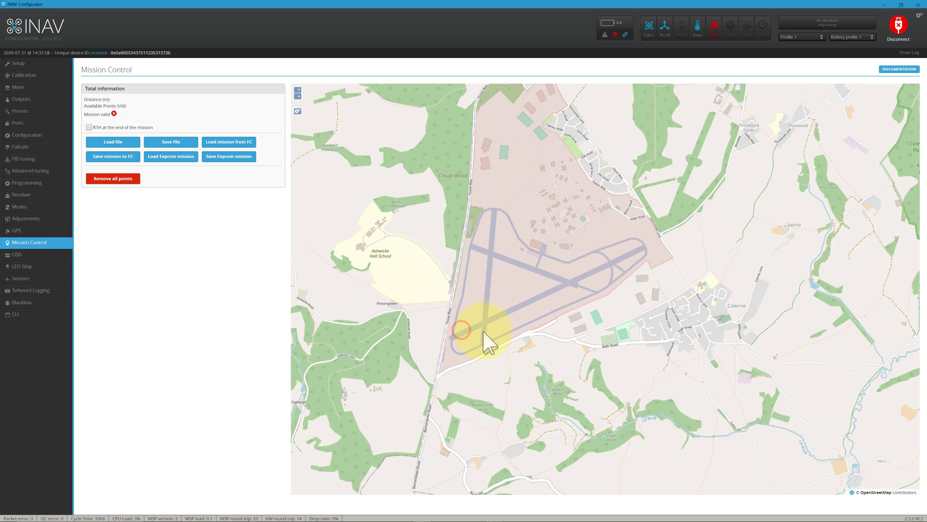
left_click(455, 331)
left_click(643, 249)
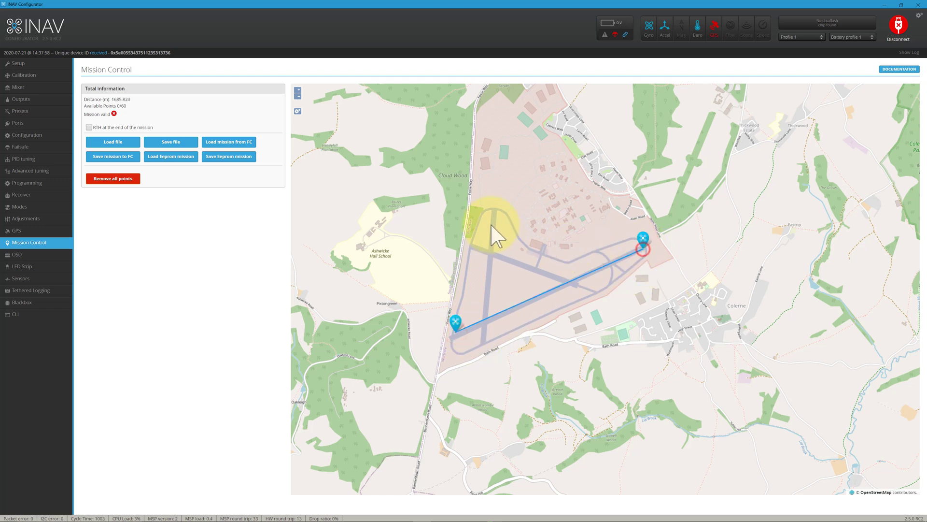
left_click(577, 289)
left_click(465, 243)
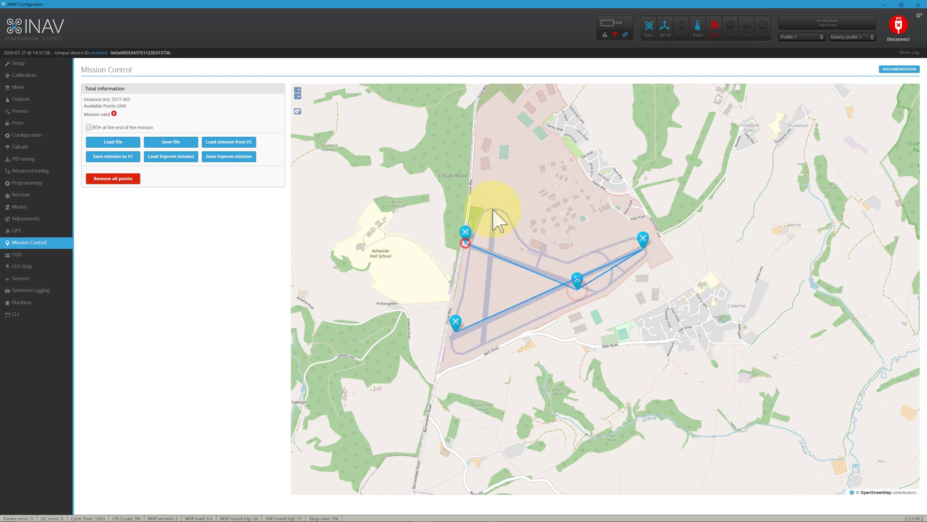
left_click(490, 207)
left_click(482, 332)
scroll(496, 337, "down", 2)
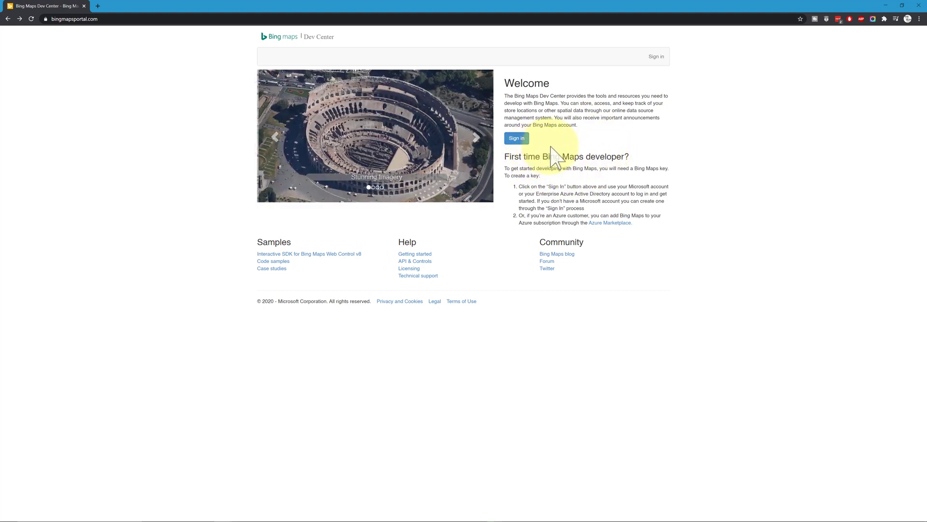
Step: Sign in to Bing Maps Dev Center and open My account > My keys
left_click(516, 138)
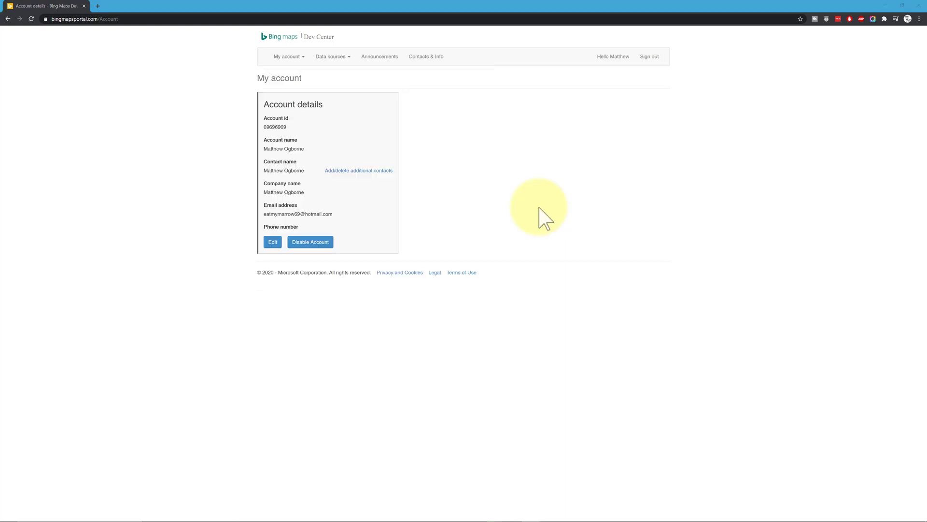
left_click(539, 207)
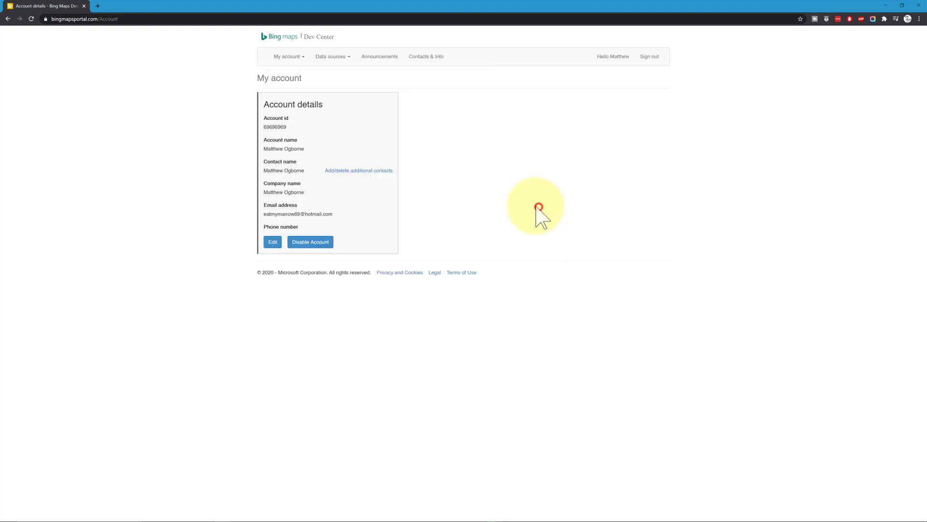
left_click(292, 57)
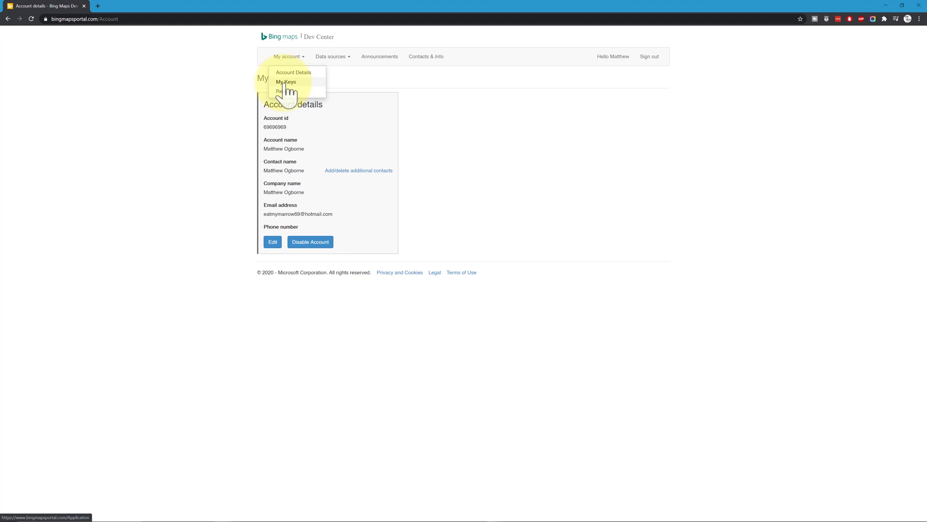
left_click(286, 82)
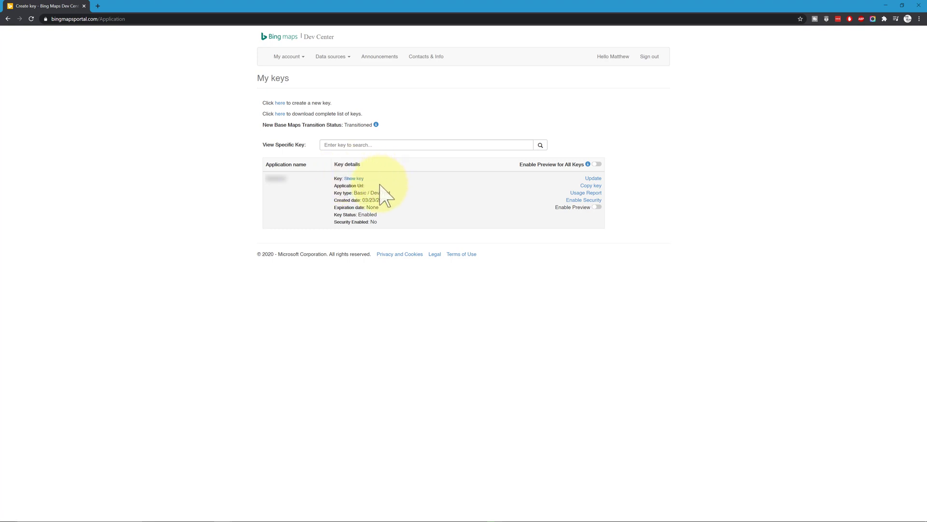
Step: Create a Basic Dev/Test key for application iNav, then reveal and select its key text
left_click(281, 104)
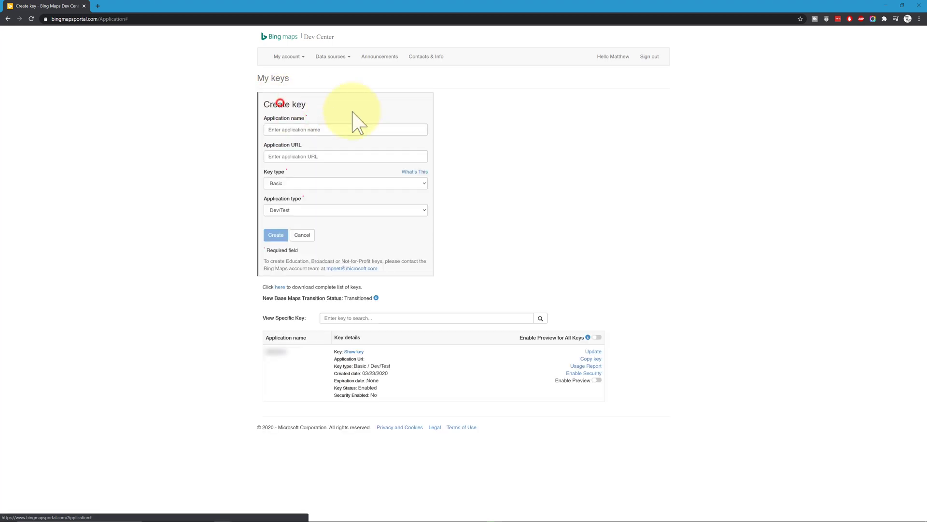
left_click(308, 129)
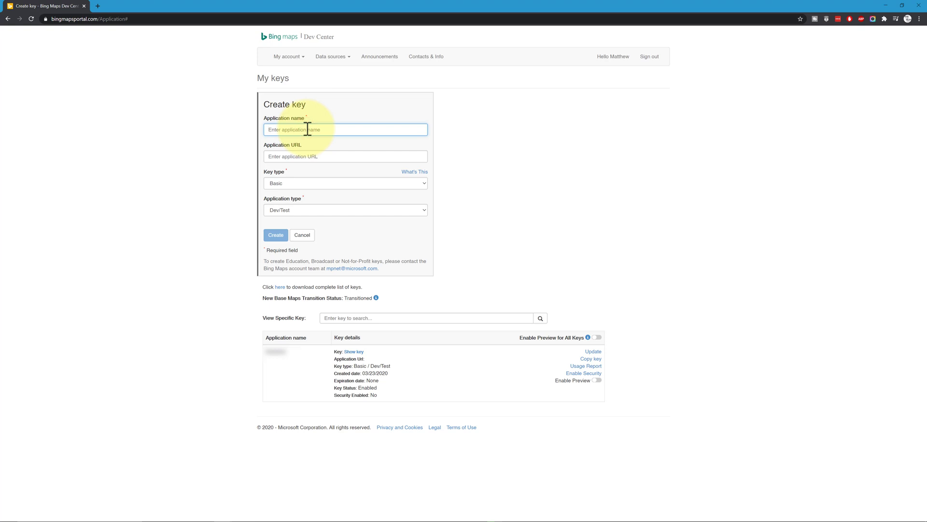
type("iNav")
key("Tab")
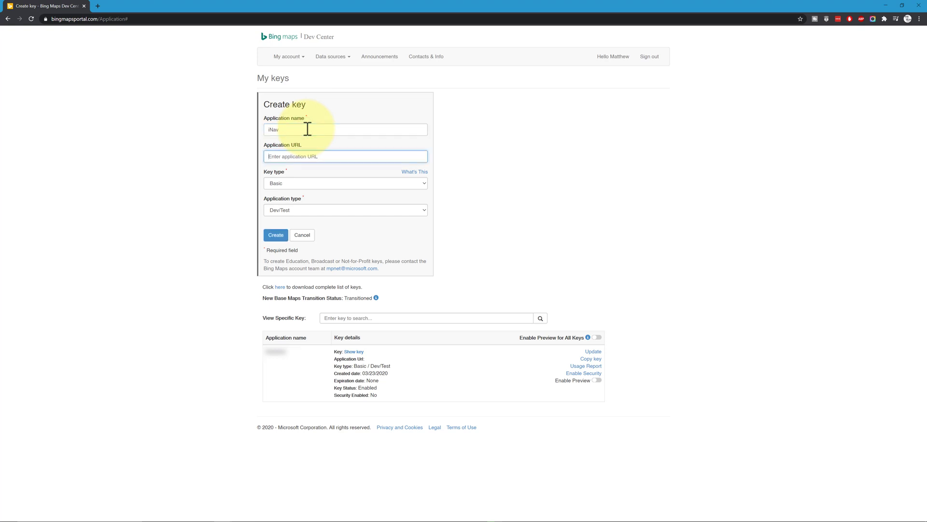
left_click(302, 184)
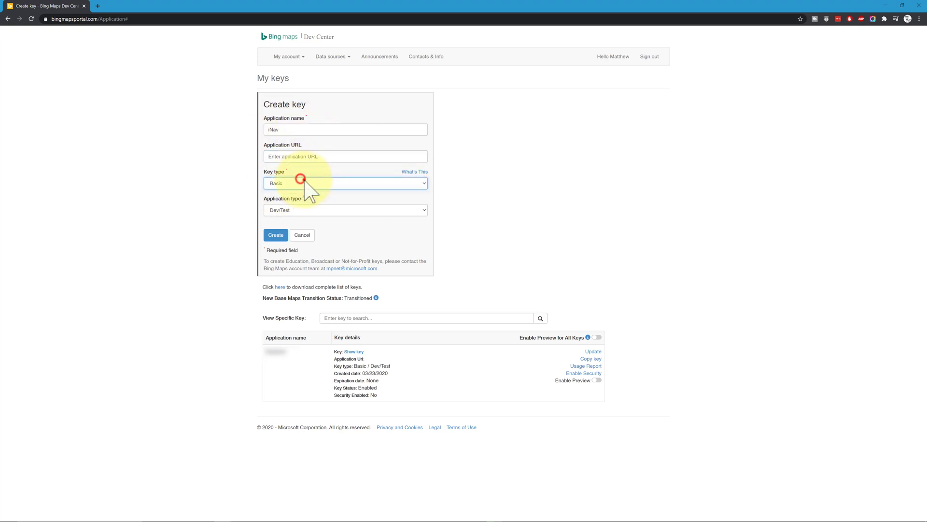
left_click(279, 235)
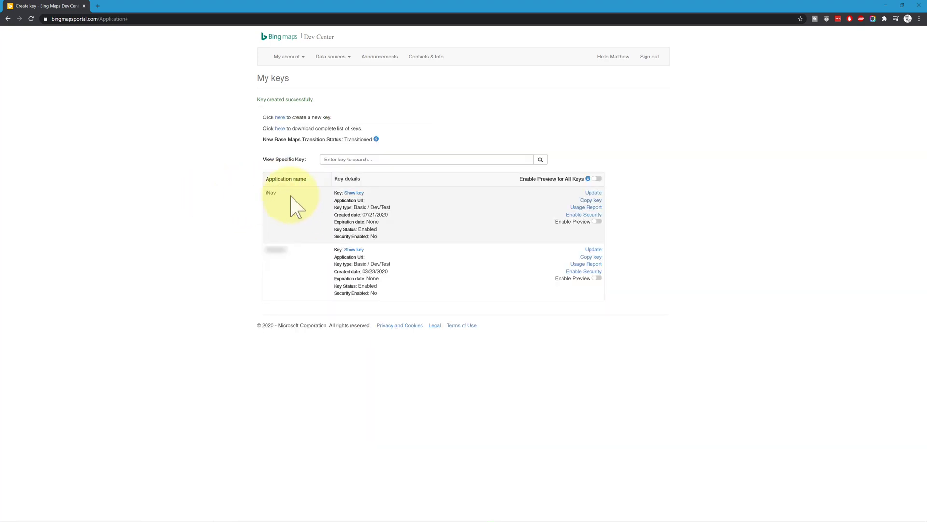
left_click(355, 193)
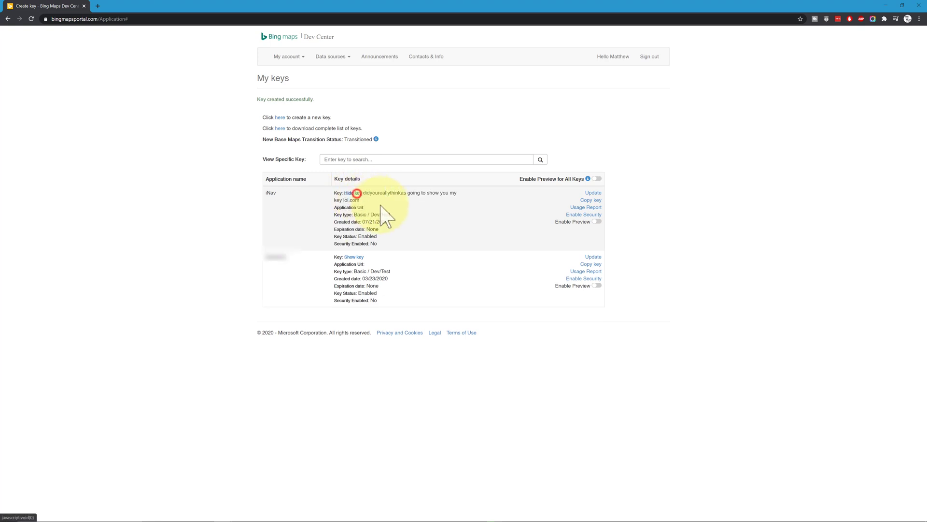
left_click_drag(363, 192, 376, 202)
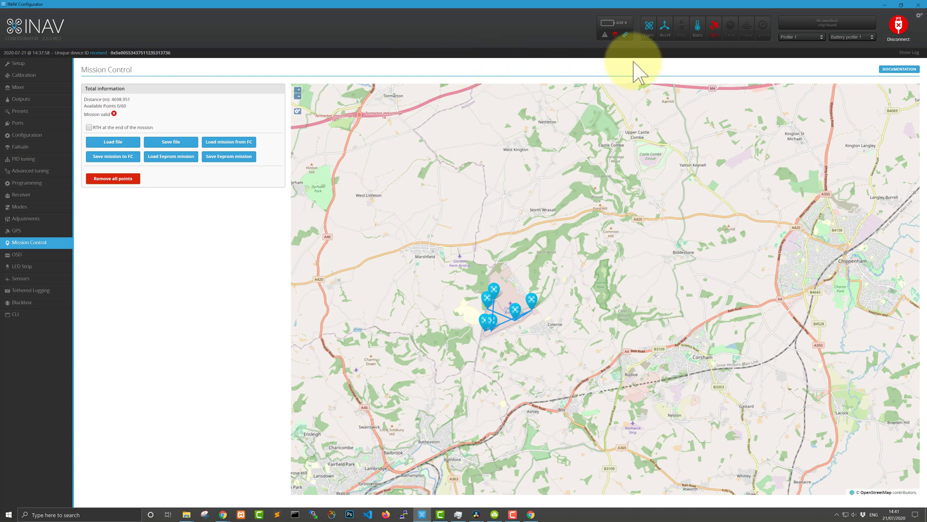
Step: Disconnect, set the map provider to Bing Maps with the pasted API key, and reconnect
left_click(898, 35)
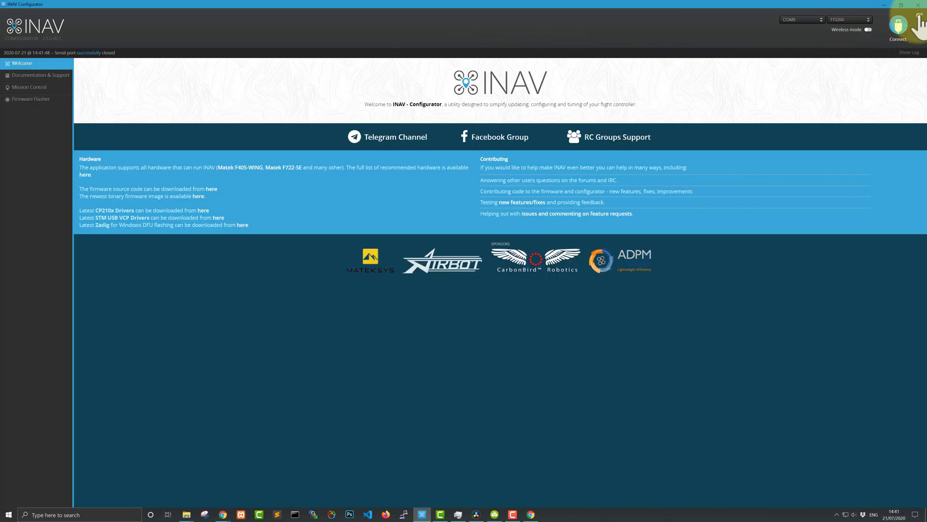
left_click(919, 17)
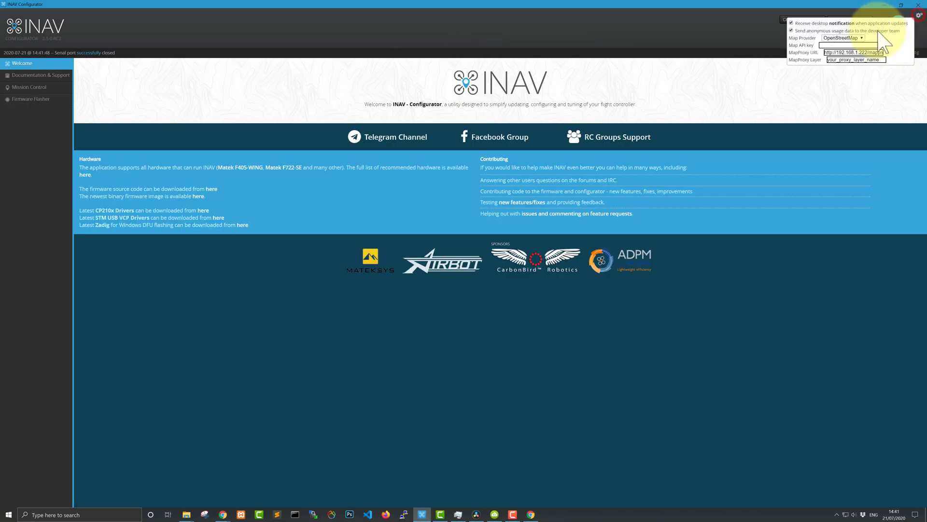
left_click(840, 38)
left_click(833, 50)
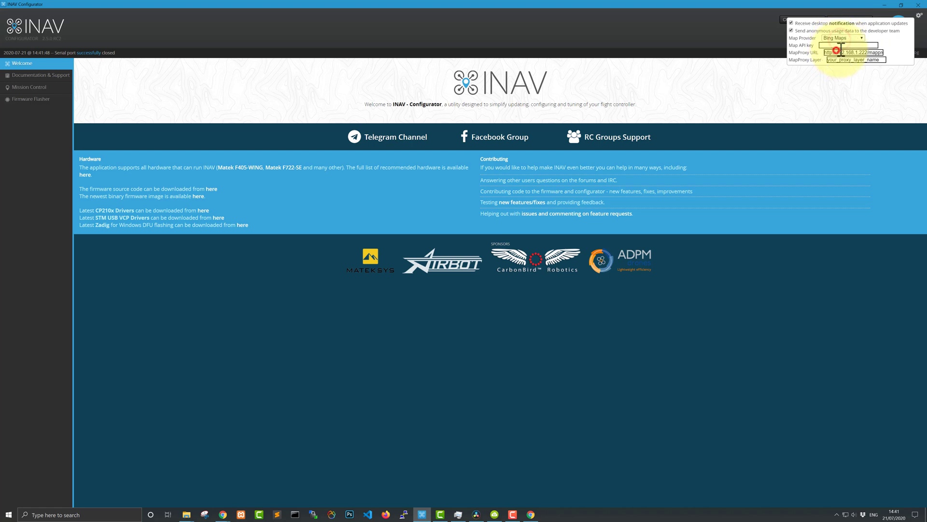
left_click(839, 45)
key("ctrl+v")
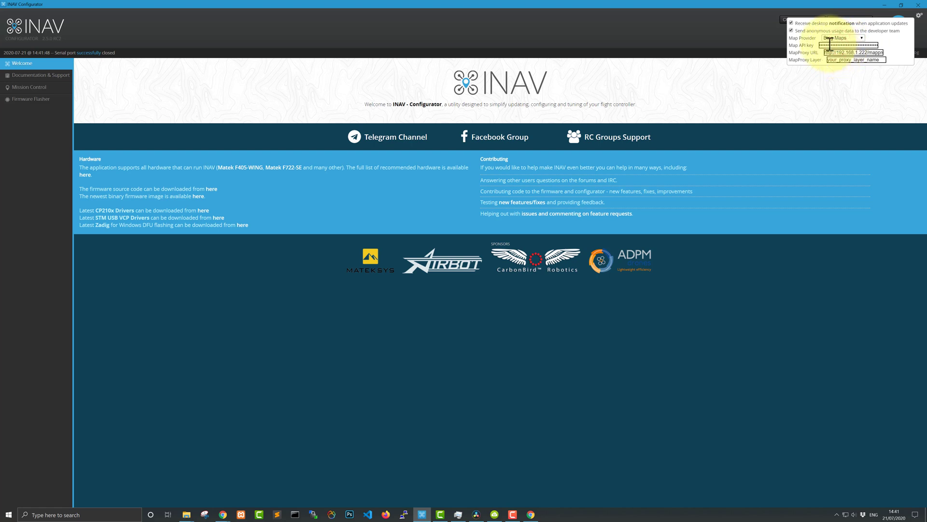
left_click(919, 16)
left_click(899, 27)
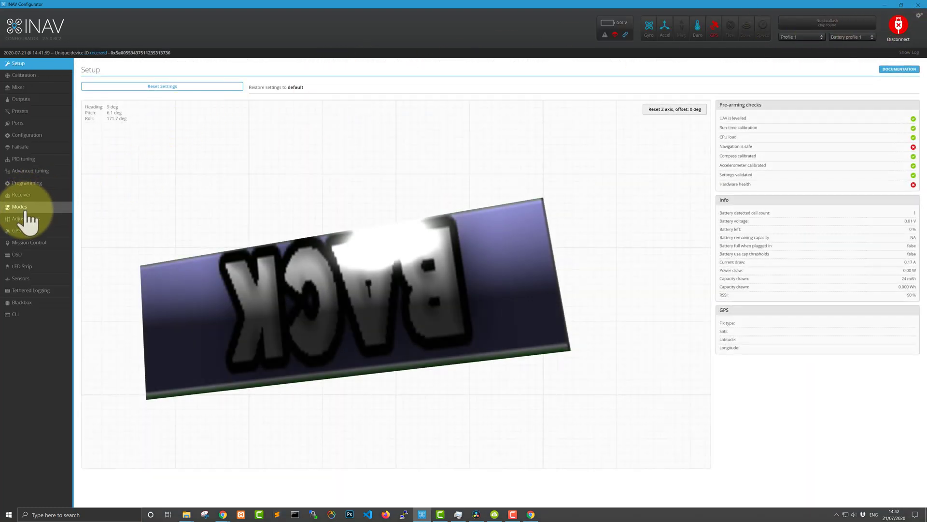
Step: Open Mission Control, centre Colerne airfield, and place the first five waypoints across it
left_click(30, 242)
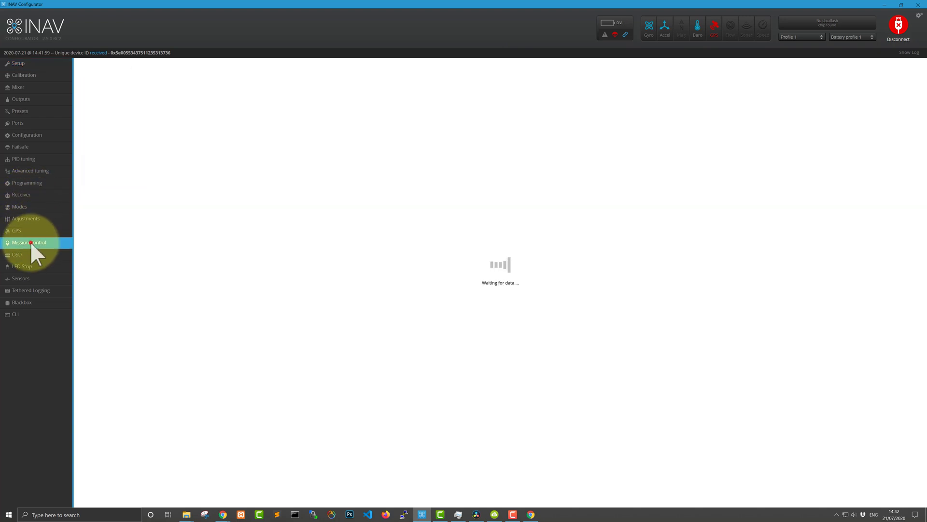
scroll(508, 335, "up", 2)
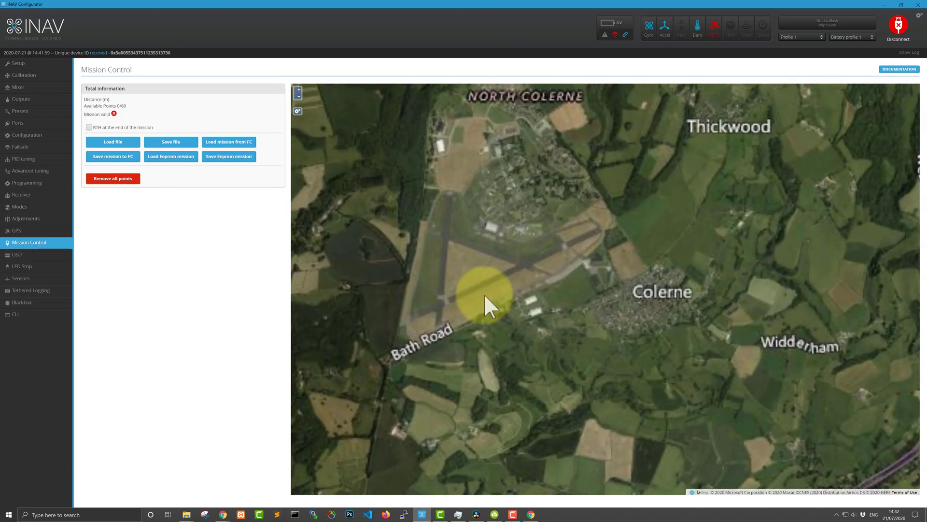
left_click_drag(484, 294, 550, 349)
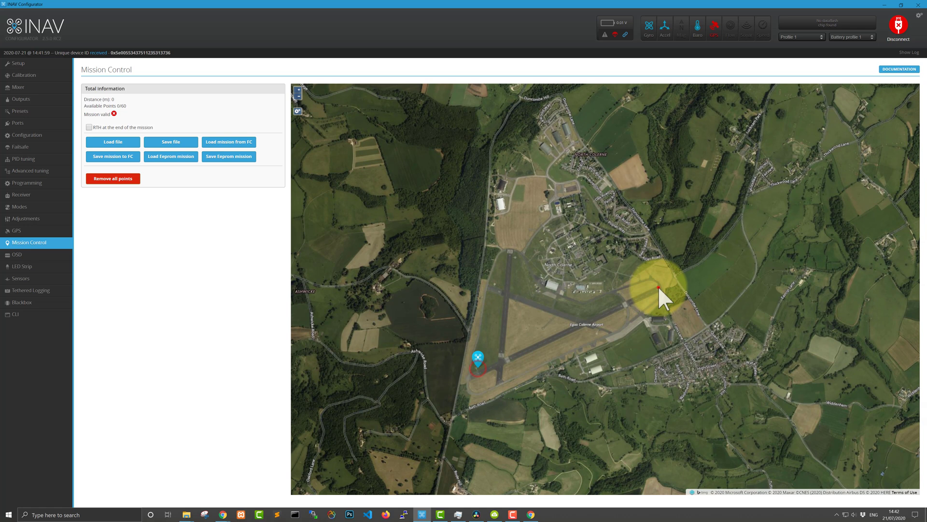
left_click(659, 287)
left_click(492, 290)
left_click(599, 327)
left_click(503, 252)
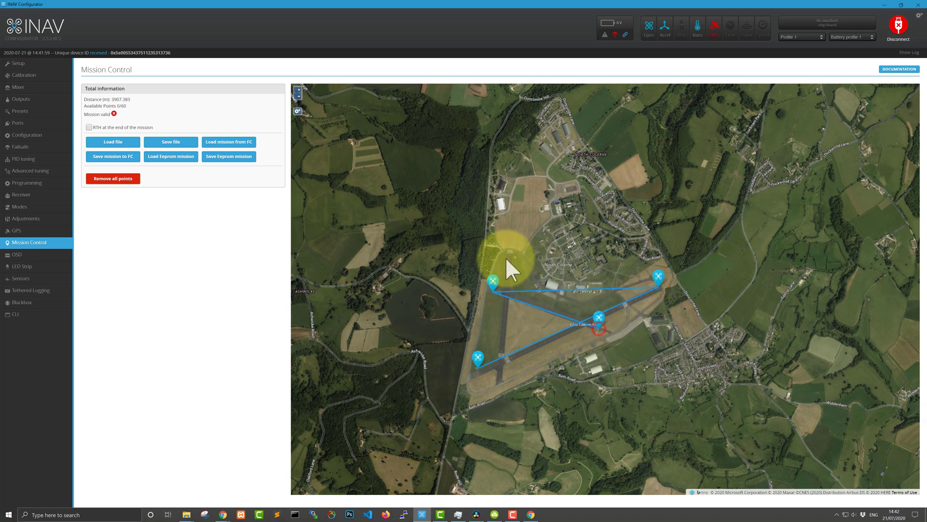
left_click(497, 376)
Step: Extend the route over the western lake and north of the airfield, finishing at 9631.674 m
left_click(420, 324)
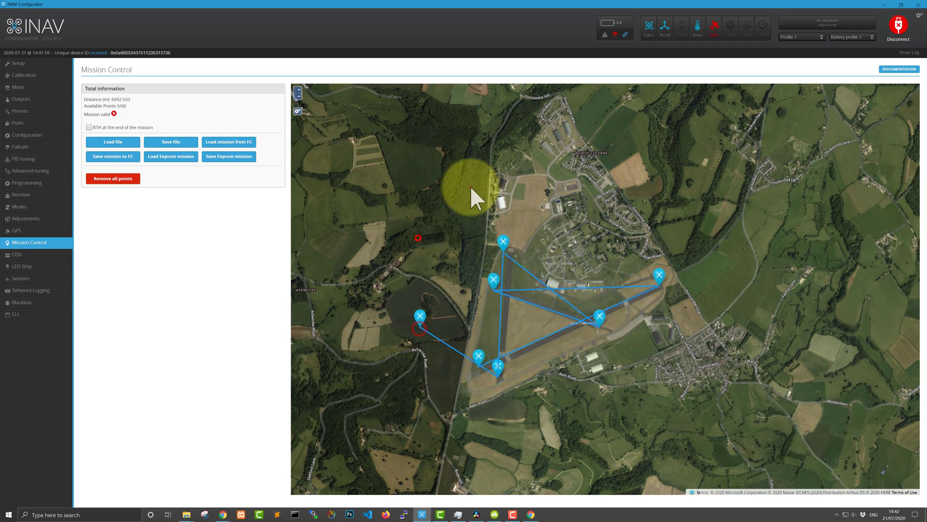
left_click(473, 191)
left_click(523, 164)
left_click(604, 165)
scroll(607, 166, "up", 1)
left_click(650, 288)
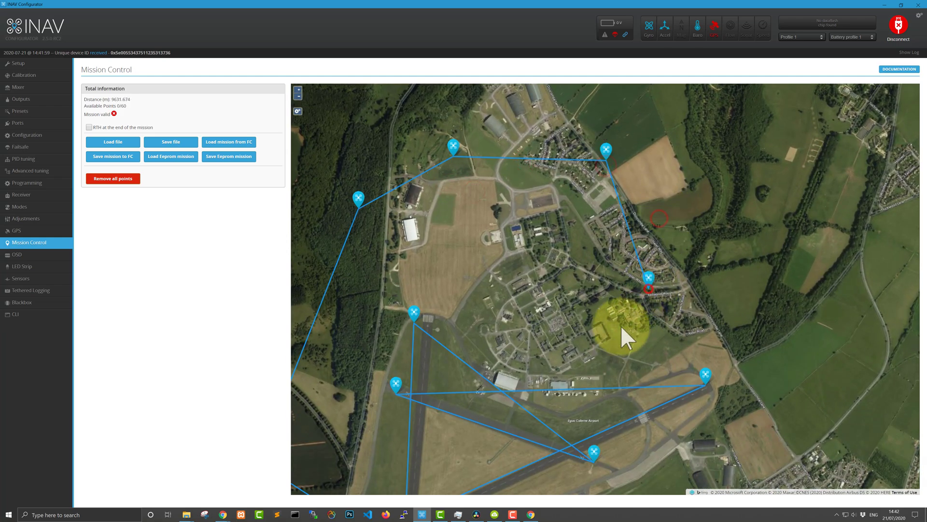
scroll(621, 326, "down", 3)
left_click_drag(608, 364, 508, 316)
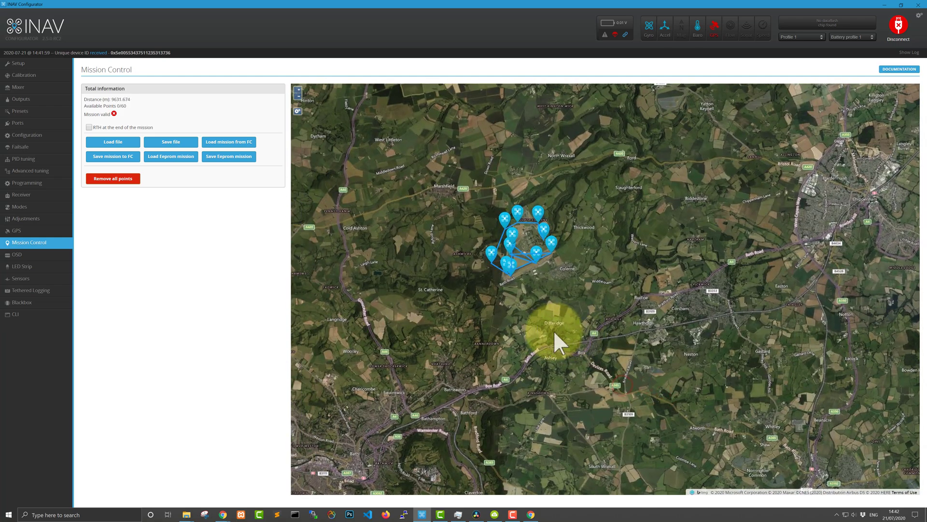
scroll(520, 319, "up", 1)
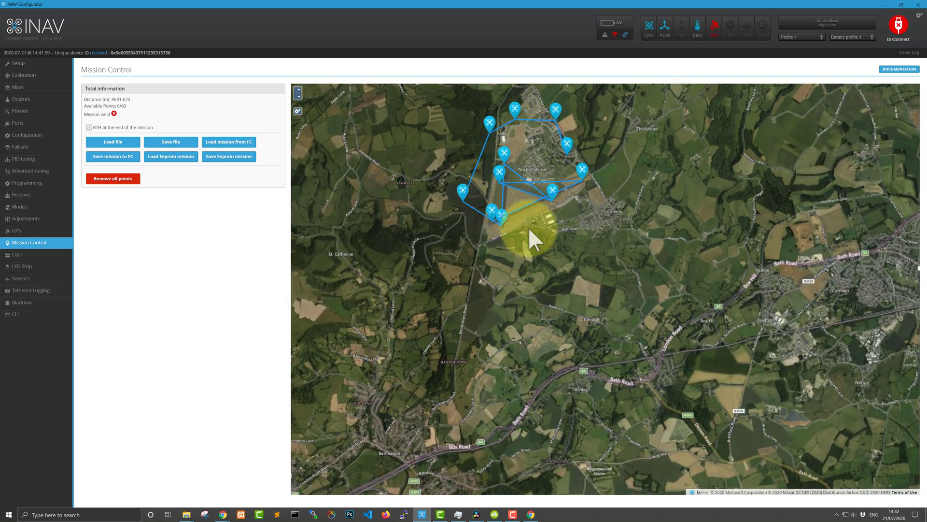